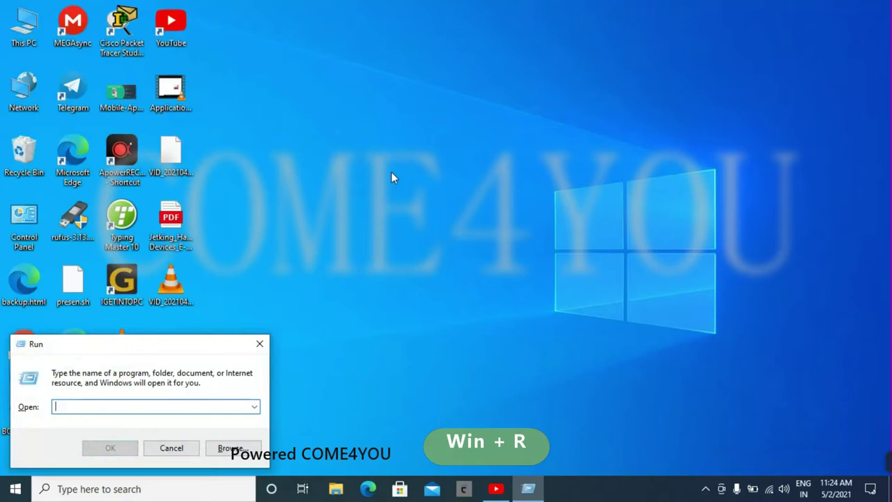
Open the %temp% folder through Run and permanently delete everything in it
key(Down)
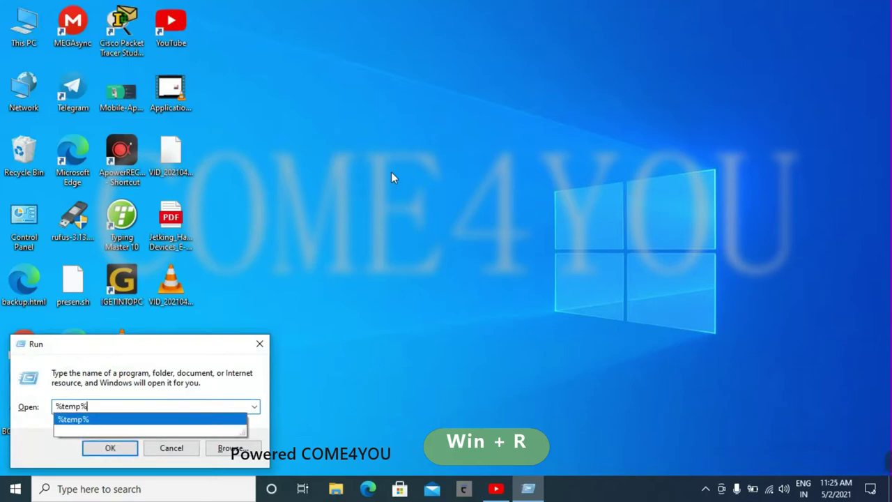
key(Return)
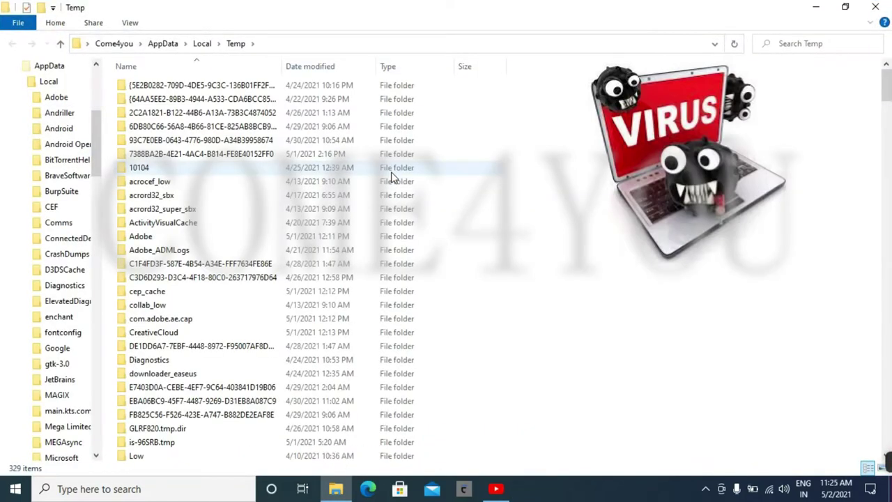
click(433, 223)
click(432, 304)
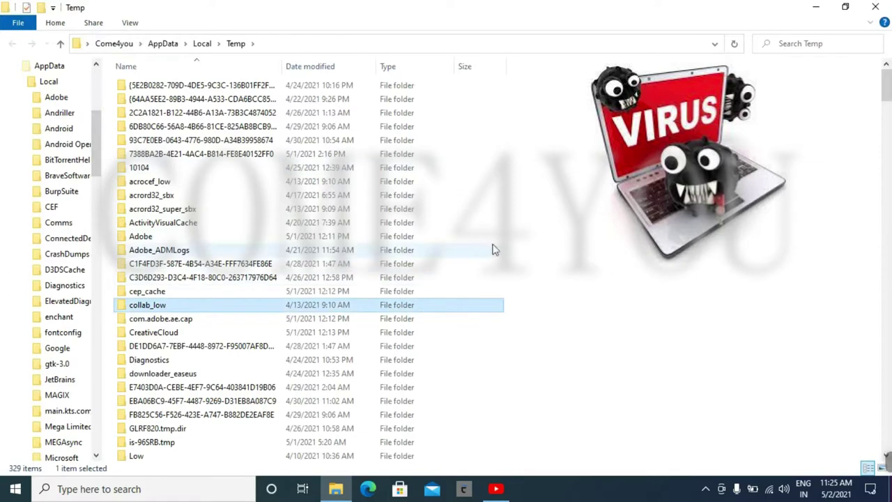
key(ctrl+a)
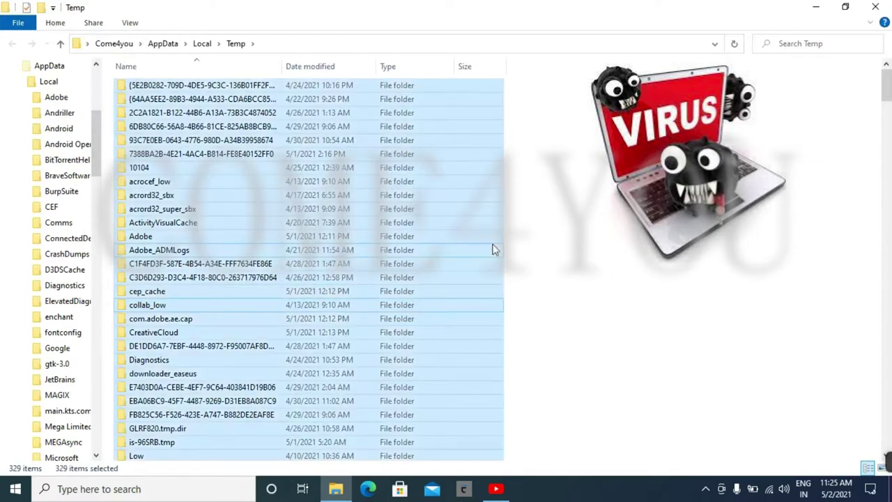
key(shift+Delete)
click(494, 251)
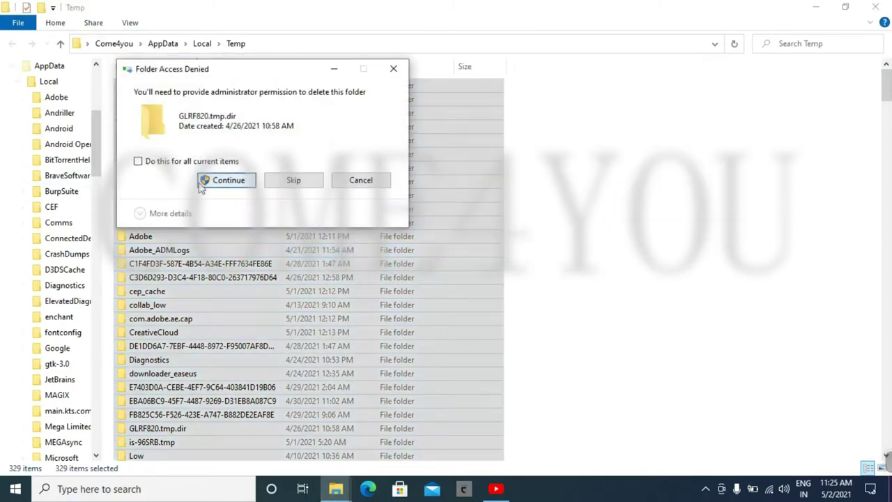
Grant administrator permission for the protected folder's deletion, and cancel deleting the file that is in use
click(227, 180)
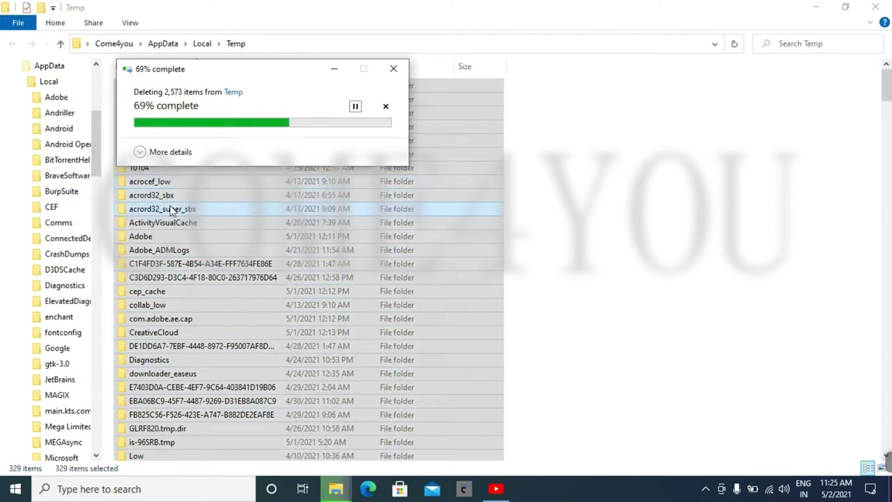
click(227, 201)
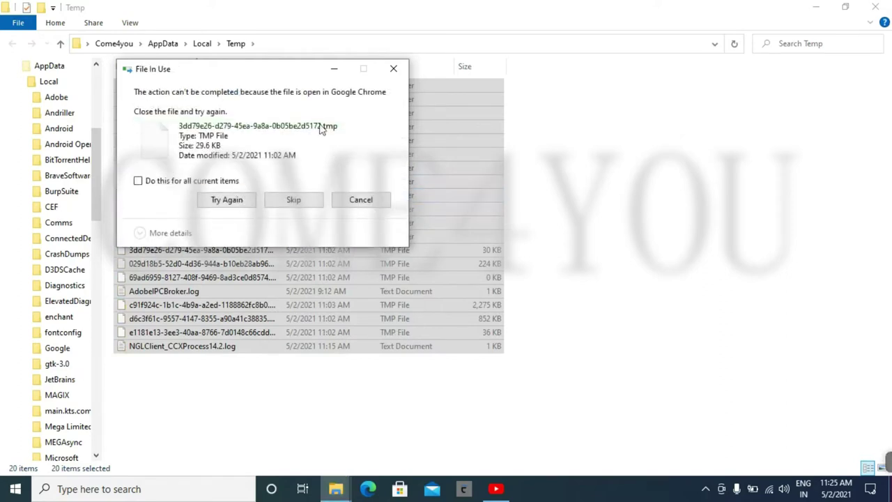
click(362, 204)
click(362, 201)
click(493, 196)
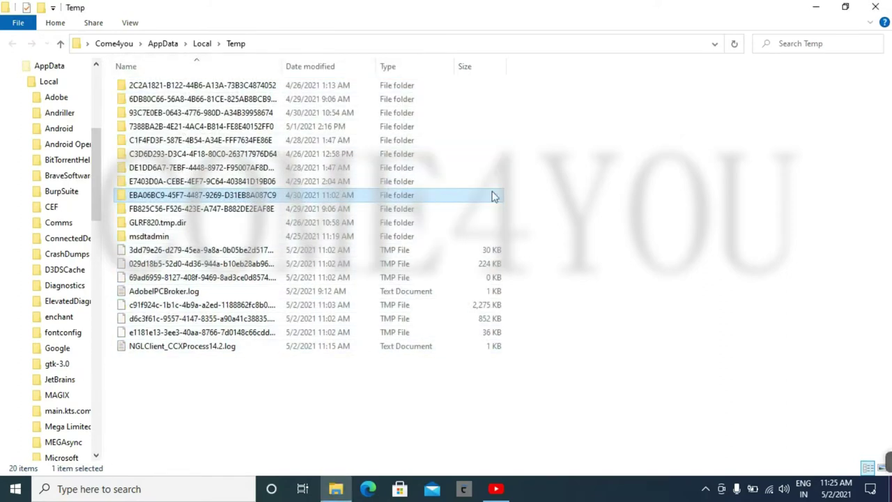
Select all items left in the user's Temp folder and send them to the Recycle Bin
click(585, 275)
key(ctrl+a)
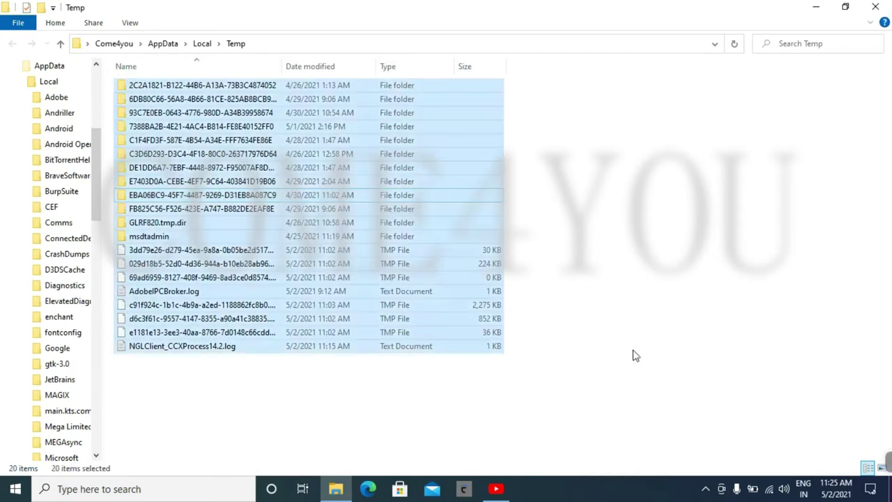
key(Delete)
key(Return)
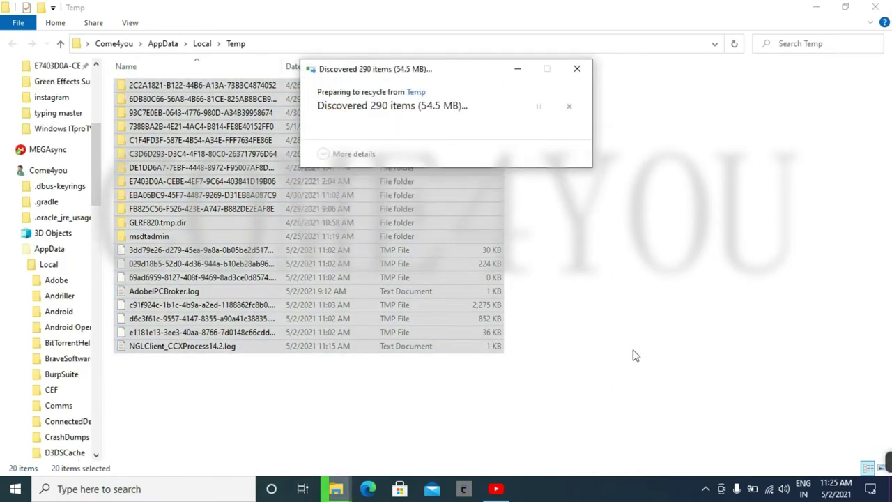
key(Return)
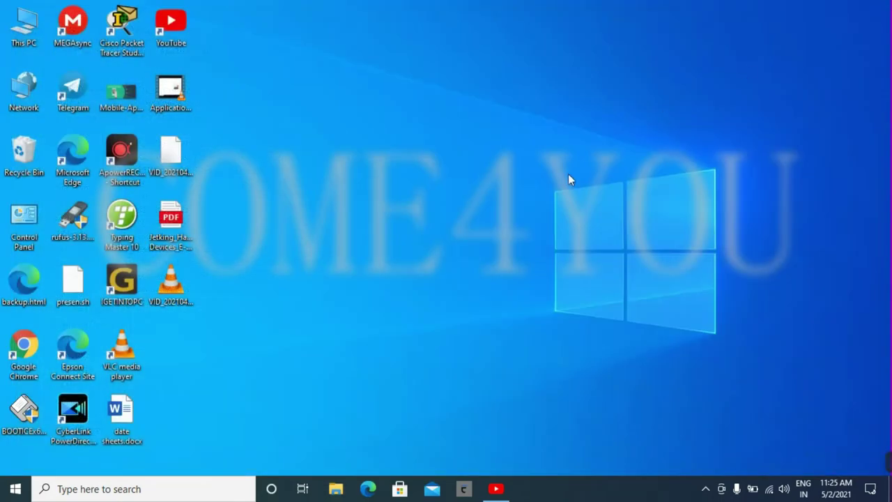
Open the Windows Temp folder by running temp, and grant permanent access to it
key(super+r)
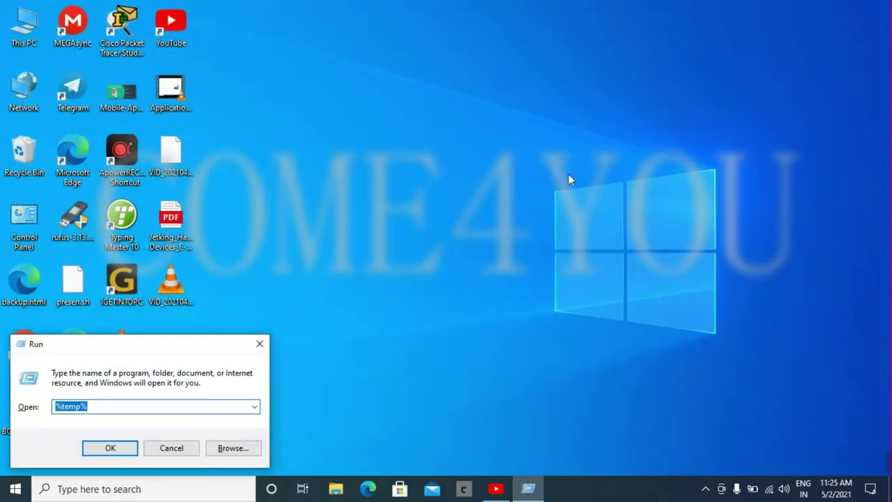
text(temp)
key(Return)
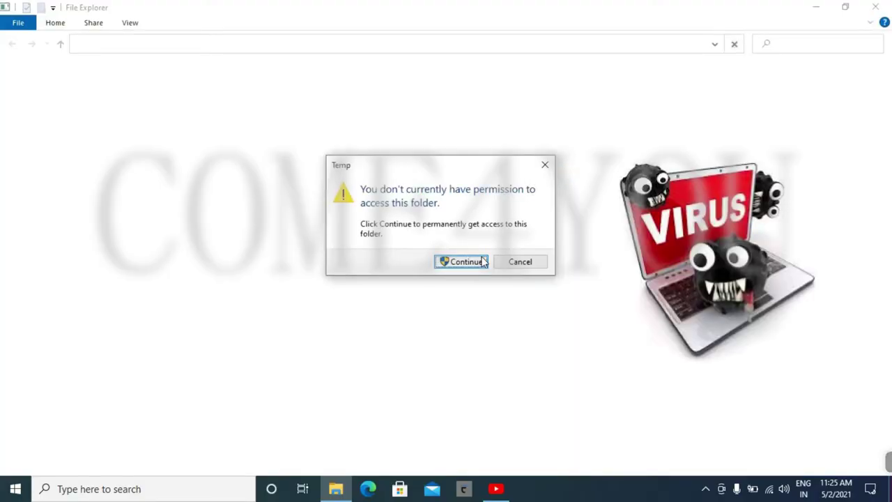
click(463, 261)
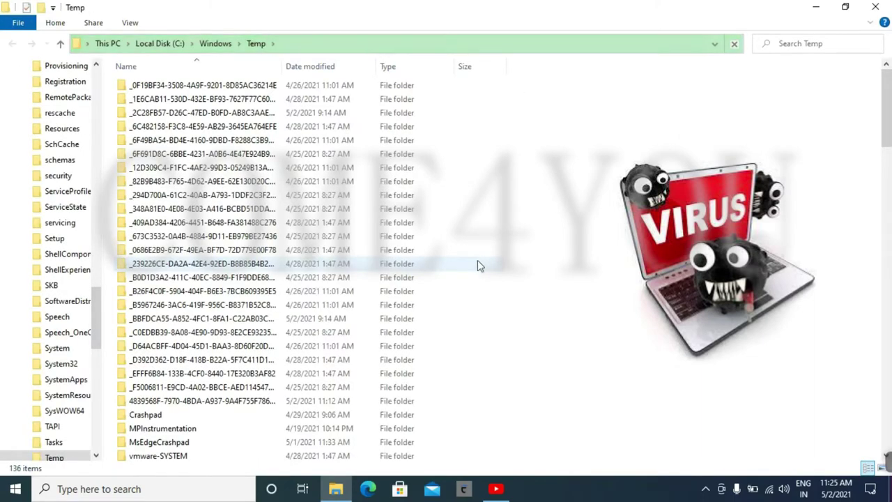
Permanently delete all items in the Windows Temp folder, granting administrator permission for the protected folders
scroll(482, 261, down, 6)
scroll(274, 285, up, 6)
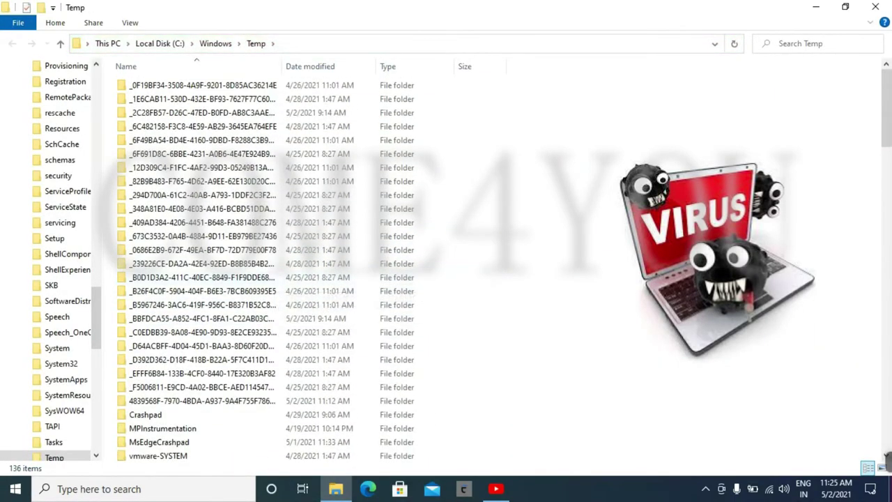
key(ctrl+a)
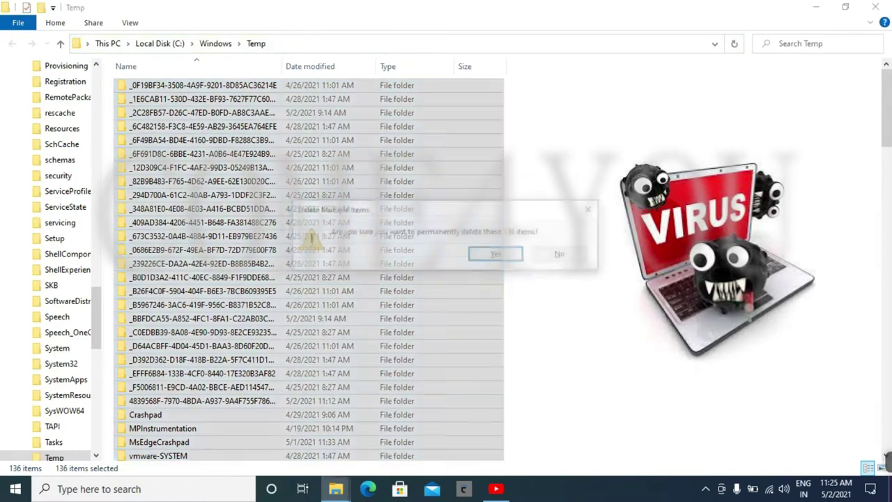
key(shift+Delete)
key(Return)
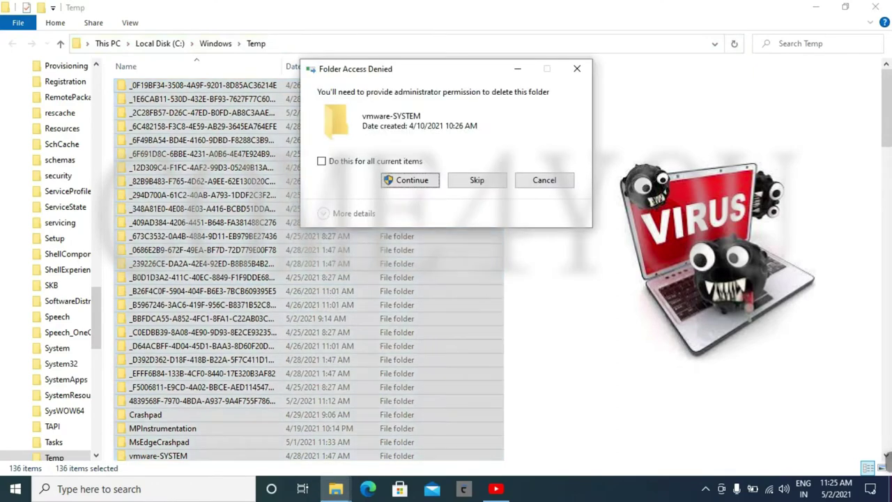
key(Return)
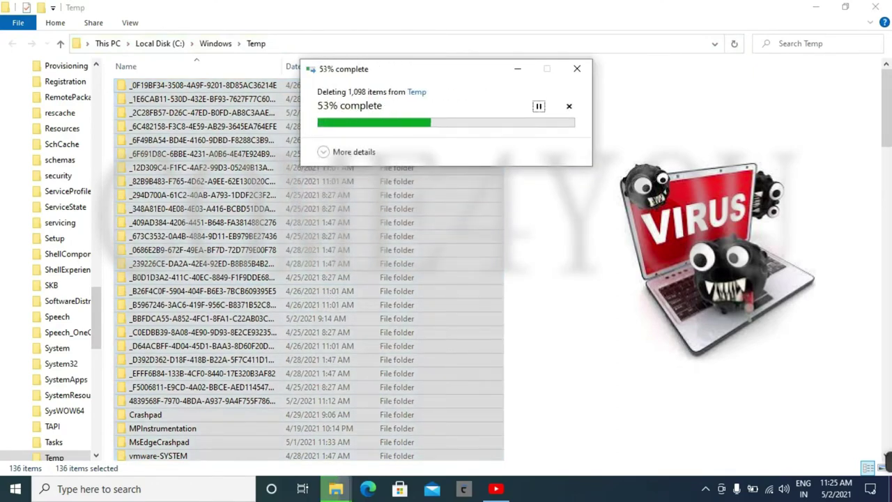
key(Return)
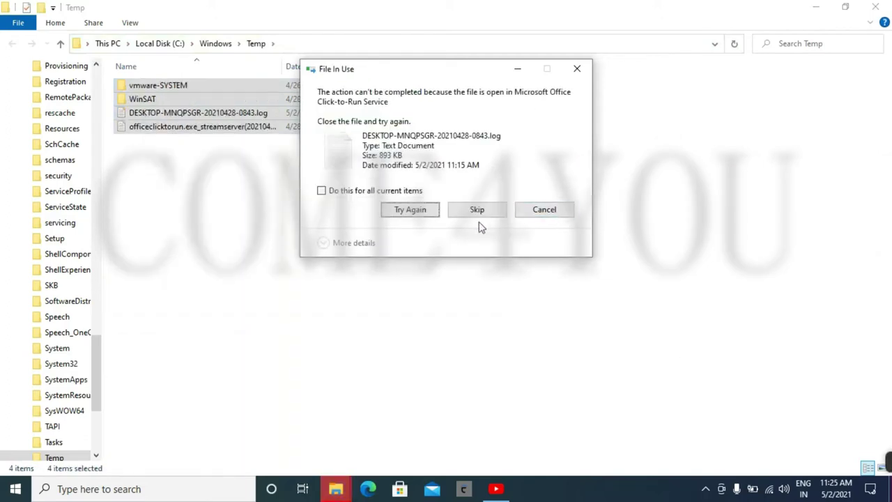
Retry and skip the in-use log files for all current items, and cancel the rest of the deletion
click(388, 192)
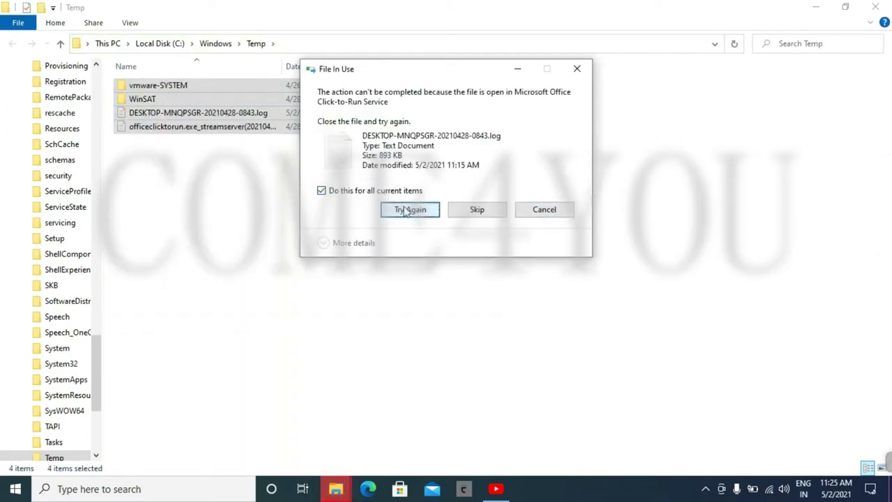
click(408, 211)
click(475, 209)
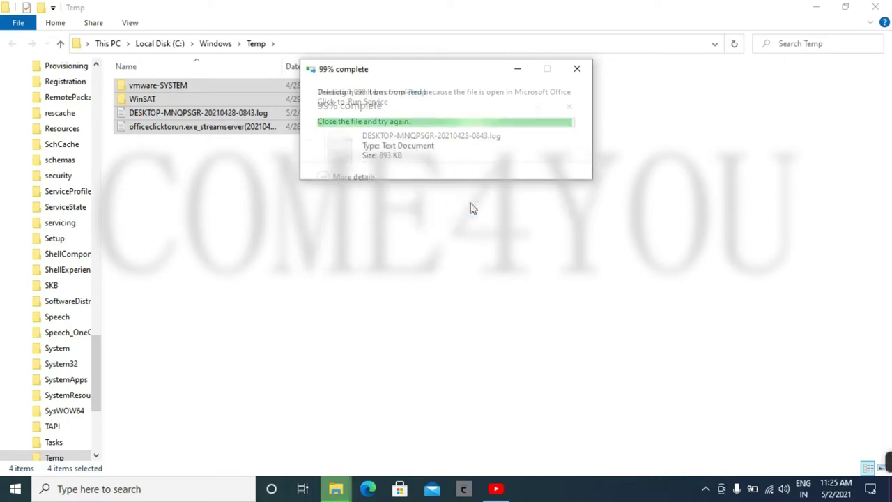
click(577, 68)
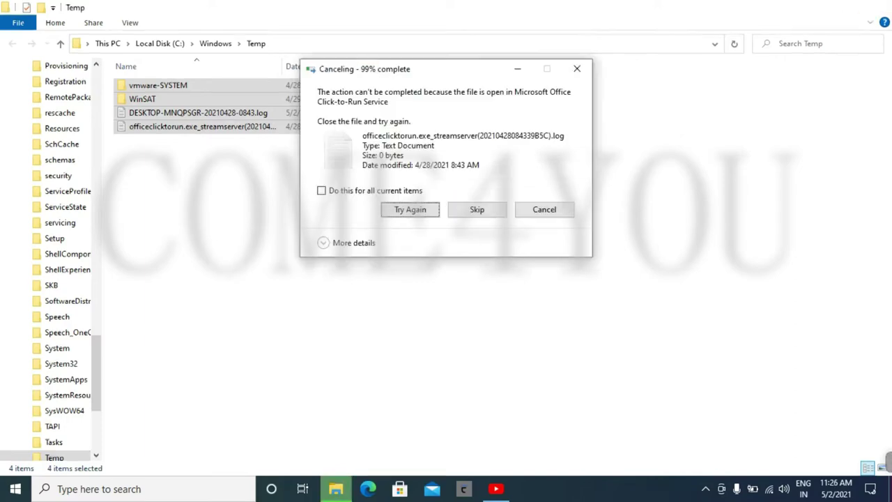
click(807, 9)
click(564, 209)
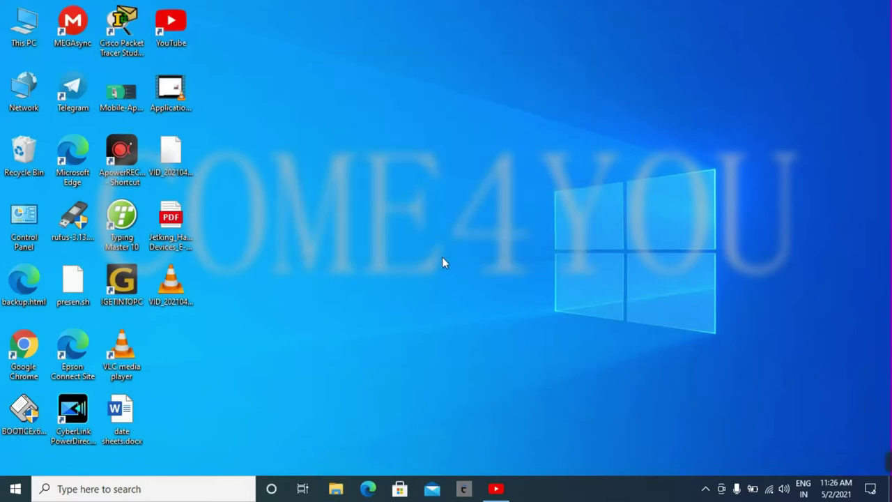
Open the properties of Local Disk (C:) in This PC and start Disk Cleanup for the drive
double_click(13, 15)
click(348, 198)
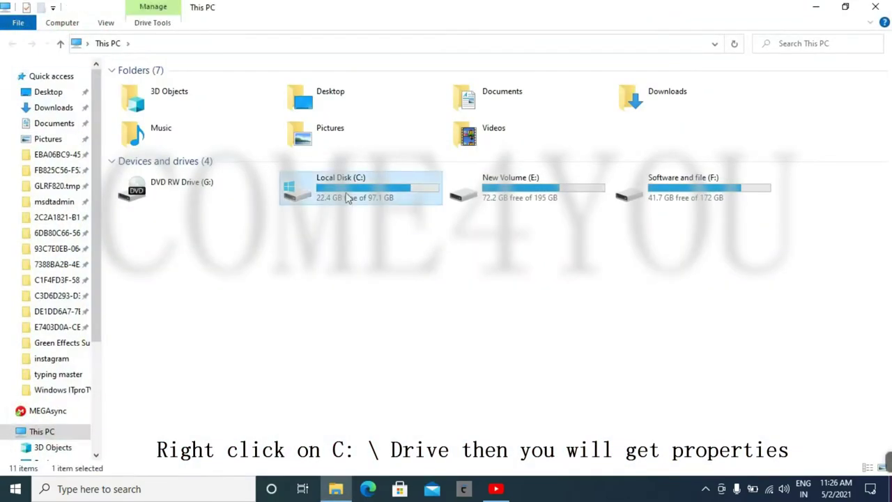
right_click(347, 198)
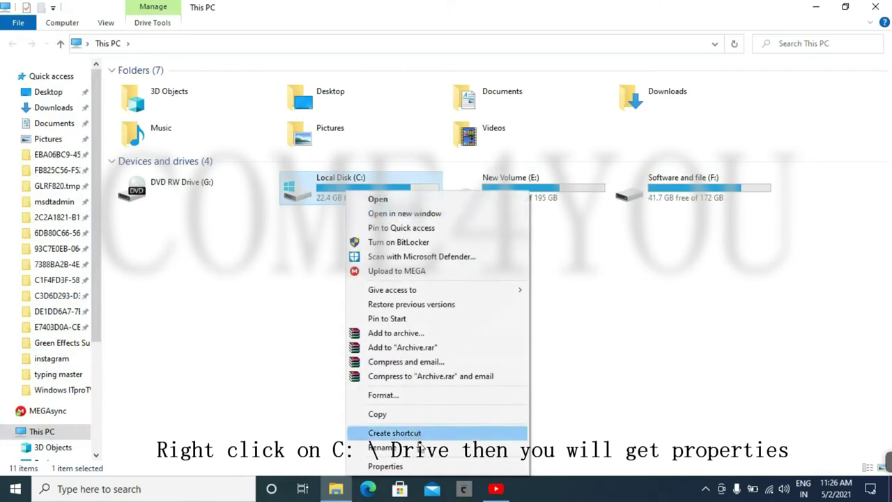
click(386, 466)
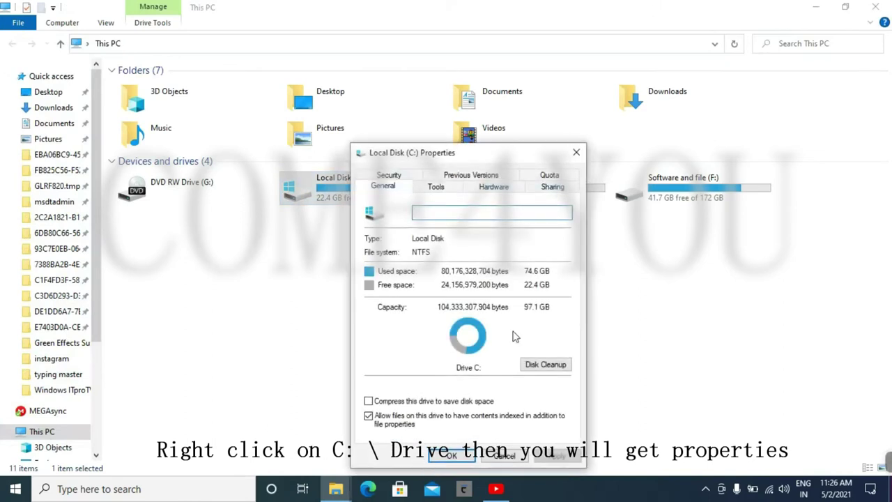
click(565, 373)
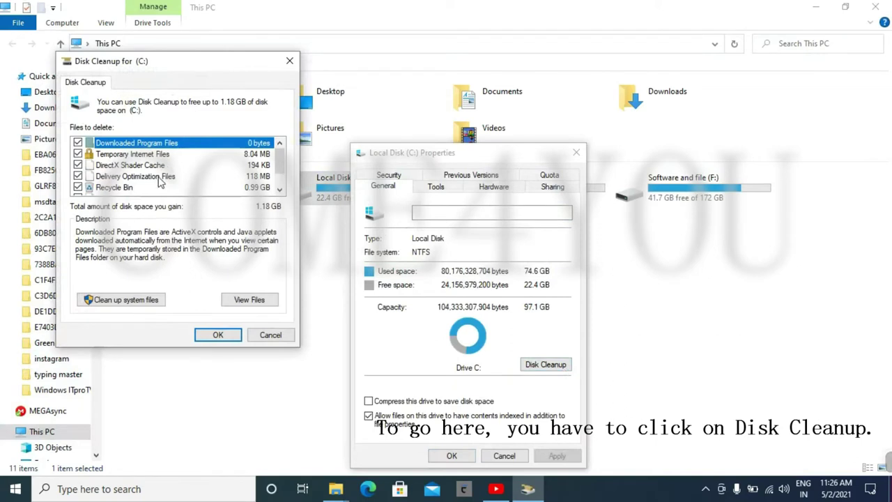
Review the file categories offered for deletion on C: and start Clean up system files
scroll(240, 181, down, 1)
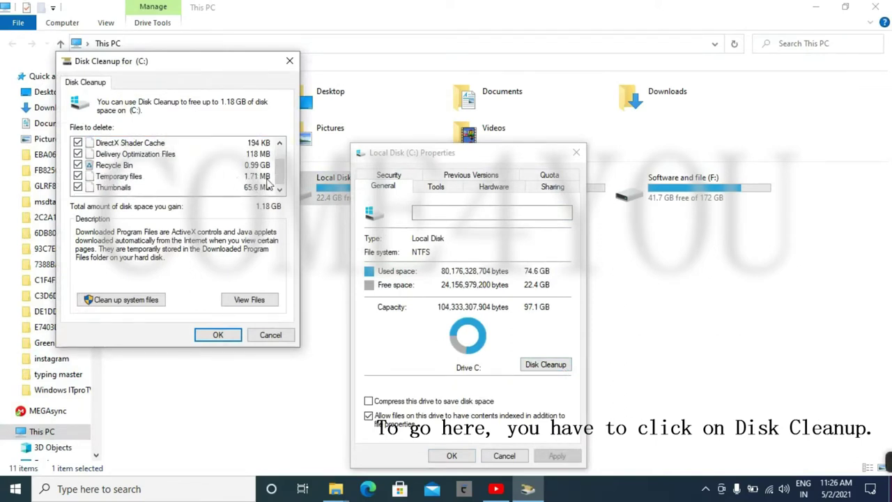
scroll(129, 192, up, 1)
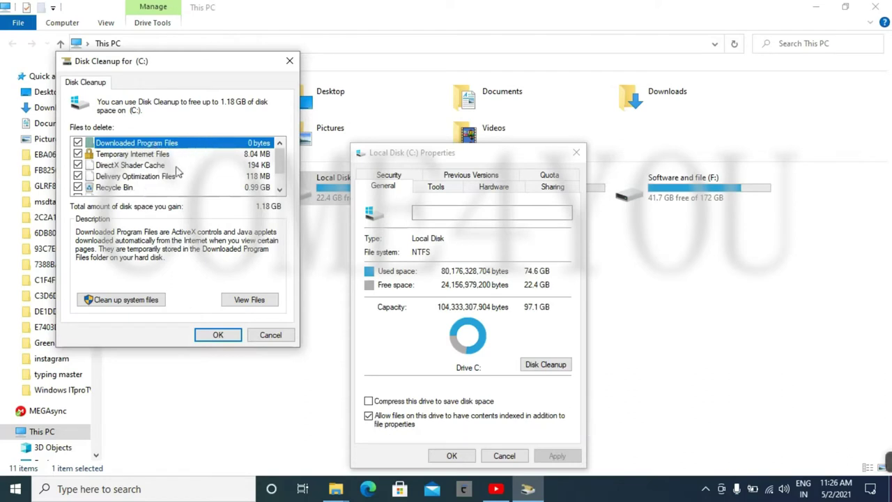
scroll(205, 173, down, 1)
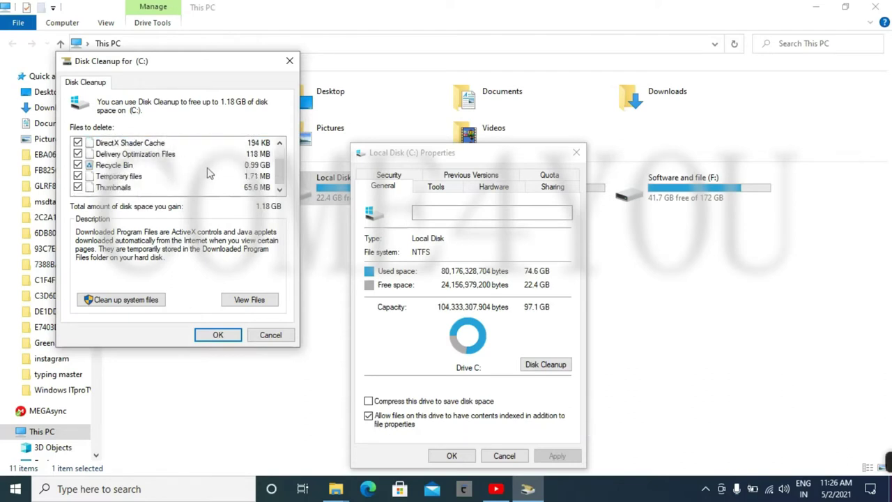
click(137, 305)
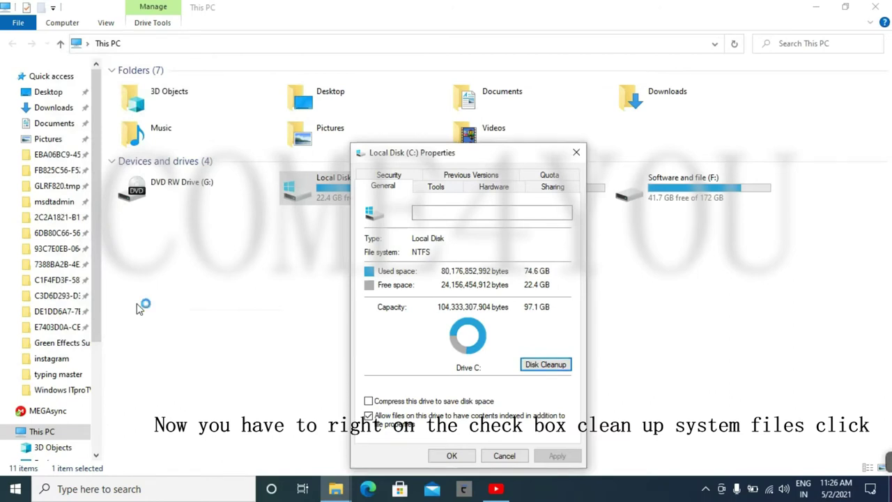
Move the Local Disk (C:) Properties window aside to clear space for the Disk Cleanup window
drag(427, 207, 225, 264)
click(432, 161)
drag(430, 159, 613, 168)
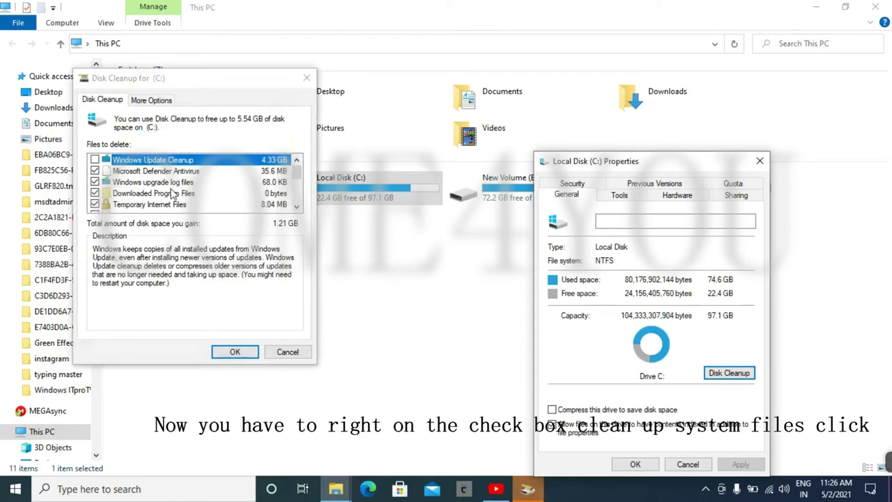
Review the system file categories offered for deletion and bring the Disk Cleanup window to the front
scroll(208, 190, down, 3)
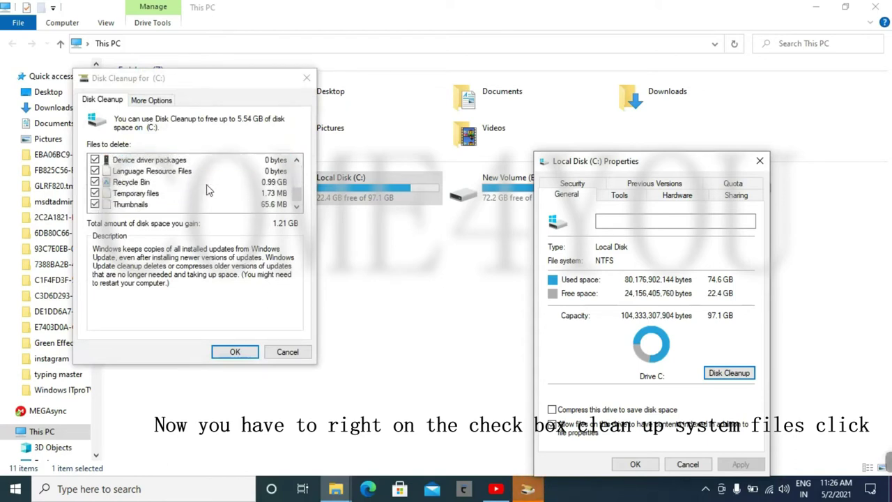
scroll(185, 198, up, 3)
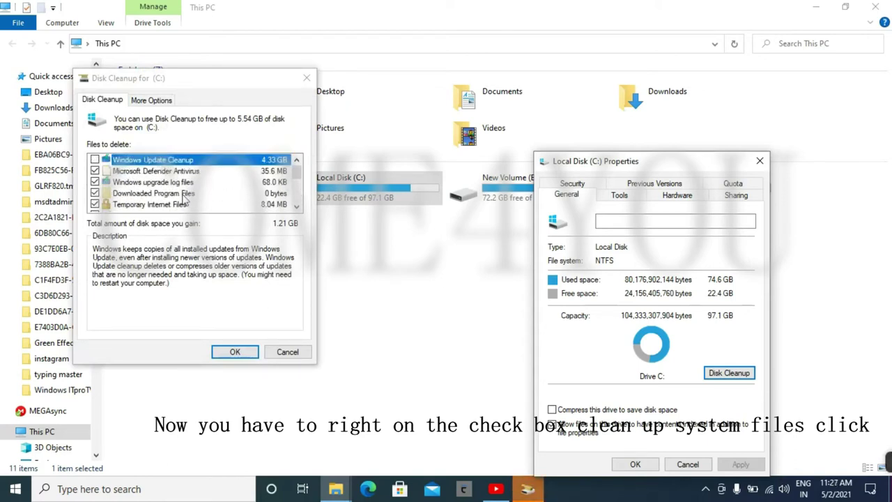
click(538, 492)
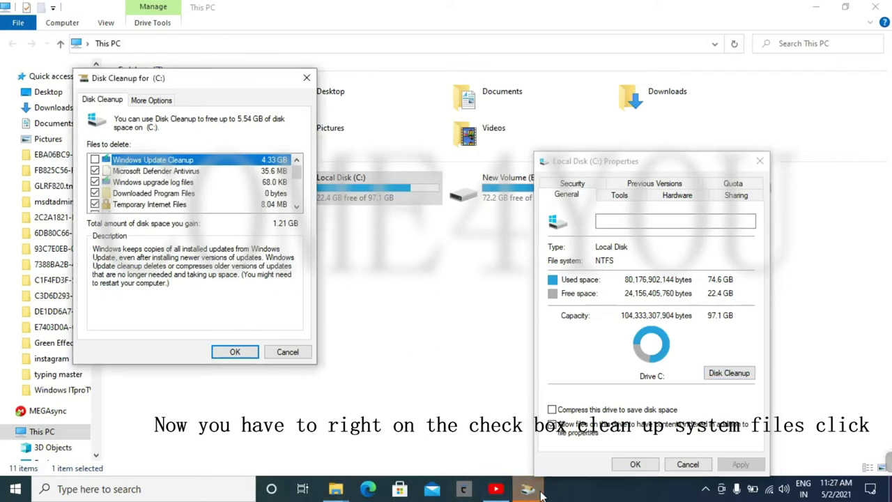
Include Windows Update Cleanup and Windows error reports and feedback diagnostics in the files to delete, and check the remaining categories
scroll(103, 173, down, 1)
scroll(103, 173, up, 1)
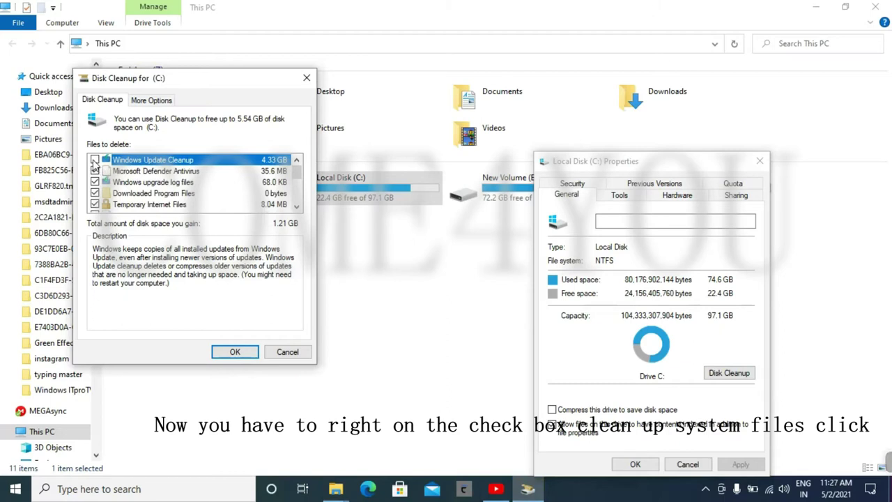
scroll(98, 171, down, 3)
scroll(120, 192, up, 2)
scroll(120, 197, down, 1)
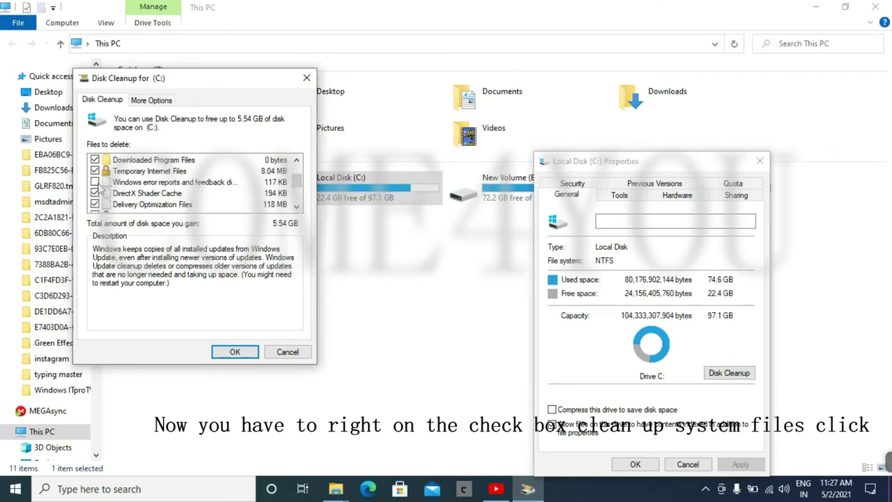
click(94, 182)
click(293, 182)
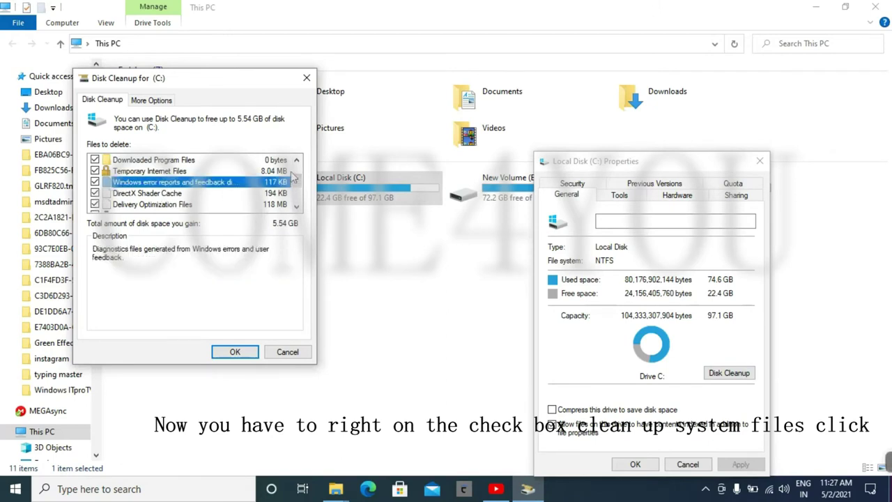
drag(293, 183, 296, 174)
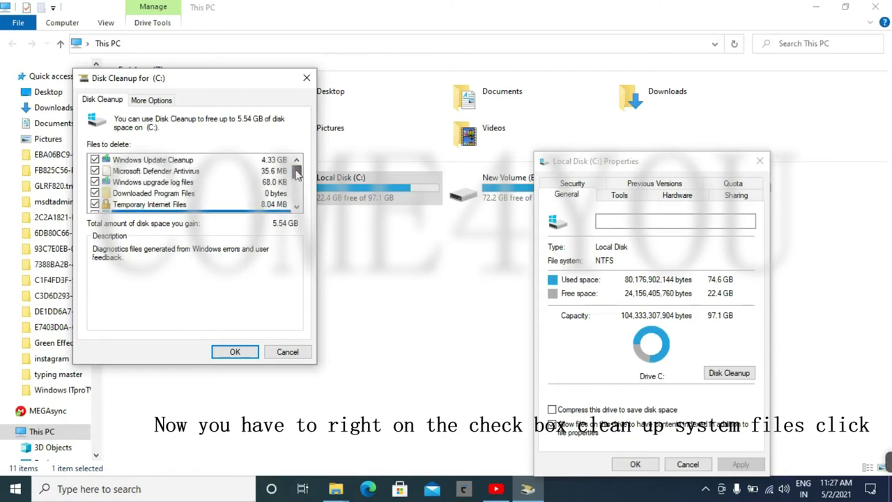
drag(297, 174, 300, 213)
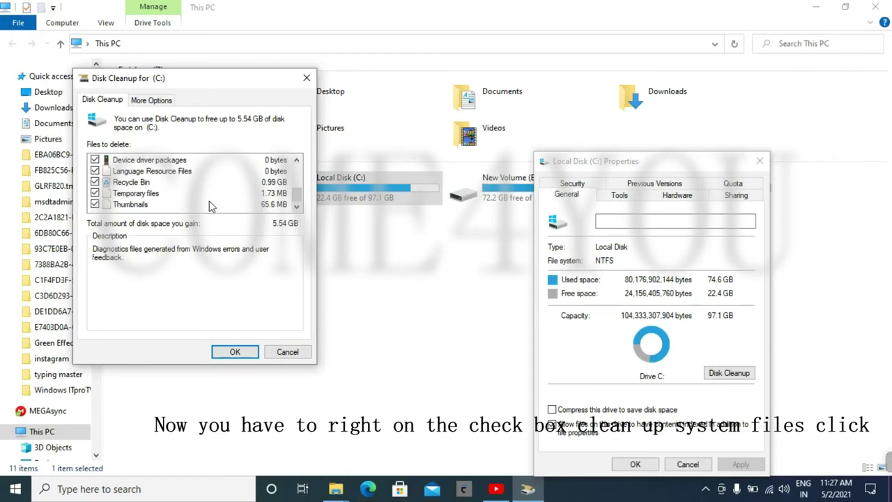
Exclude Windows Update Cleanup from the files to delete and permanently delete the other selected categories from C:
scroll(207, 201, up, 2)
click(171, 161)
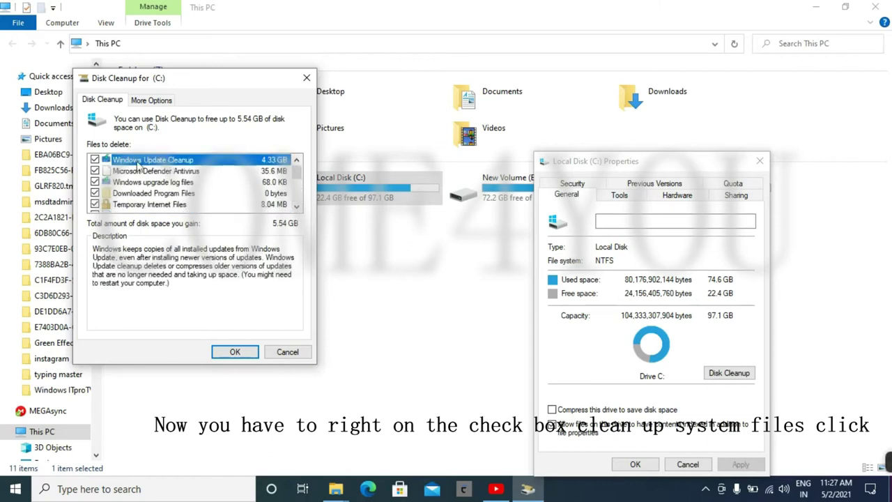
click(95, 159)
click(251, 355)
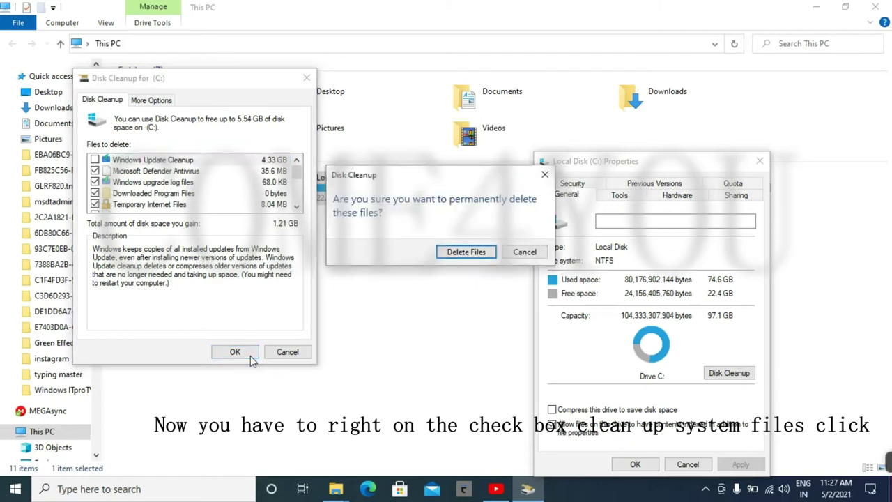
click(460, 252)
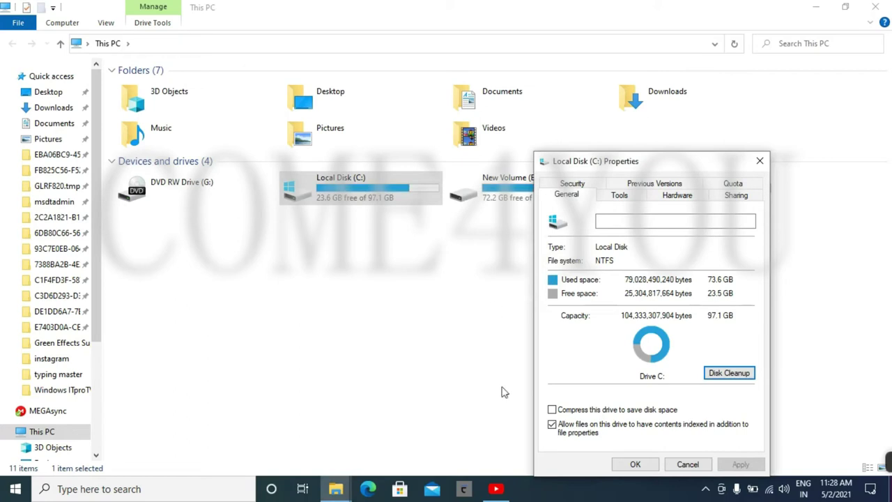
Run Disk Cleanup on C: again and permanently delete the files in the preselected categories
click(731, 378)
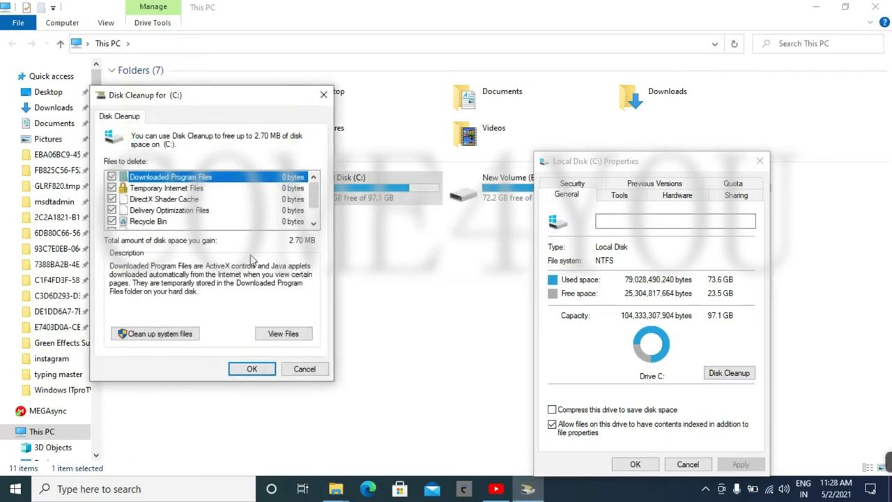
scroll(265, 196, down, 1)
scroll(187, 225, up, 1)
click(253, 369)
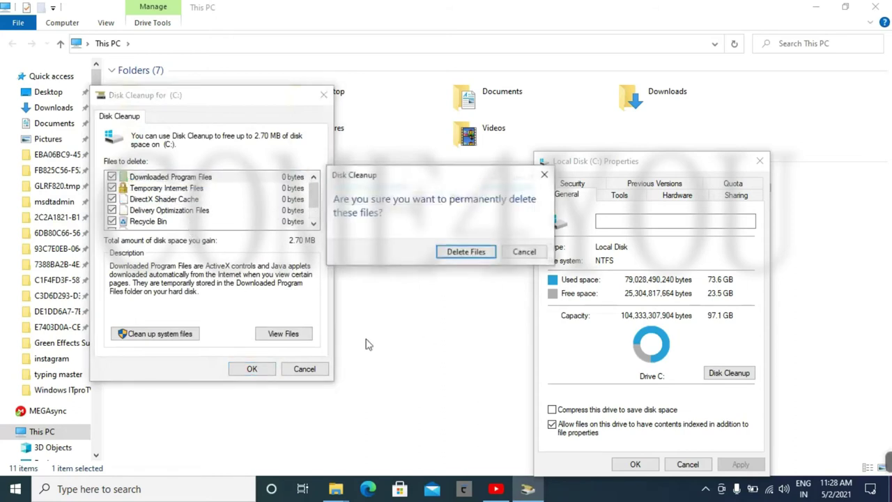
click(465, 256)
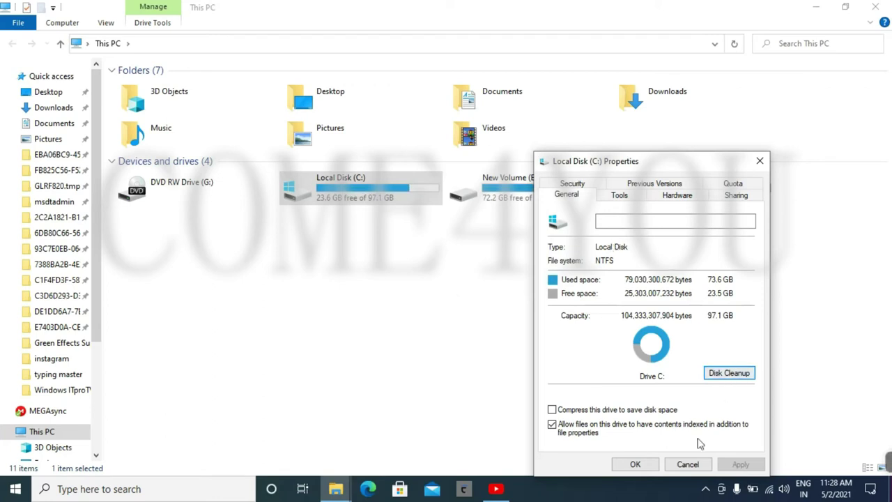
Accept and close the Local Disk (C:) Properties, and close the This PC window
click(635, 465)
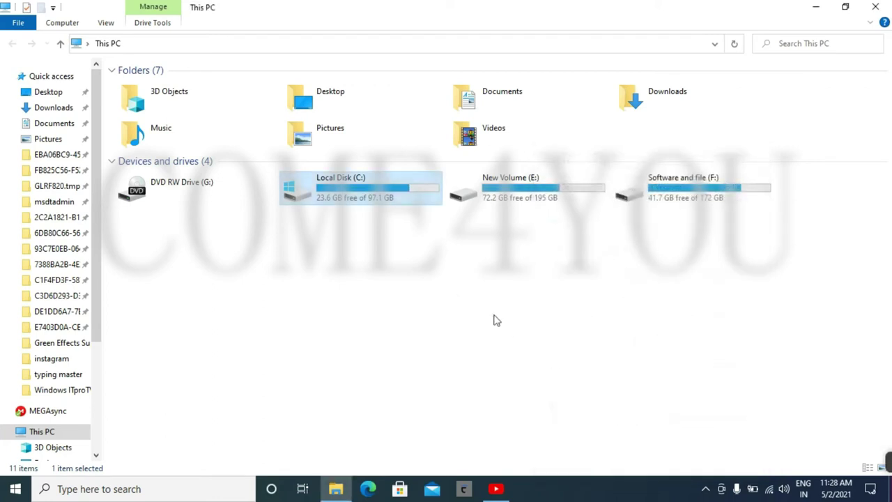
right_click(411, 272)
click(875, 6)
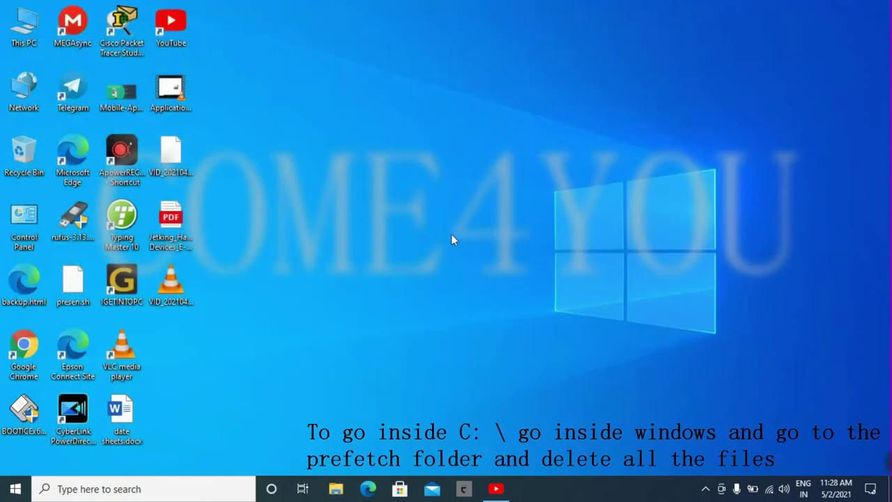
Open the Windows folder on Local Disk (C:), starting from This PC on the desktop
double_click(23, 24)
double_click(370, 197)
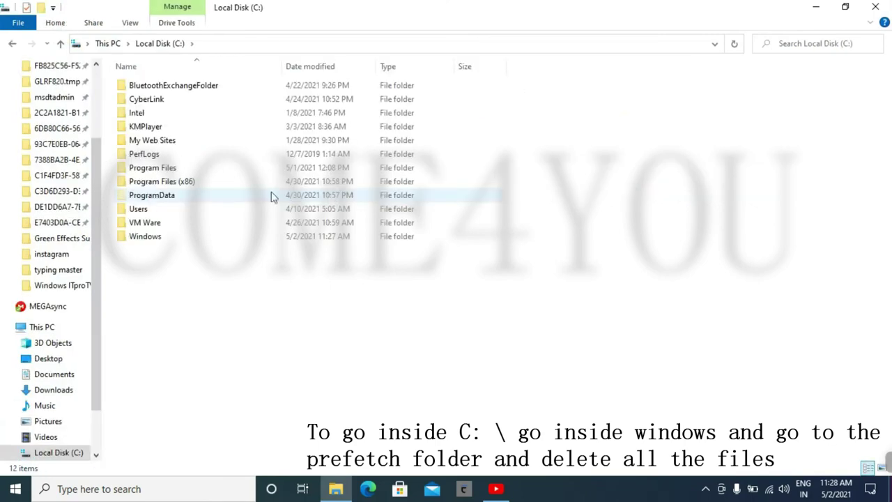
double_click(178, 181)
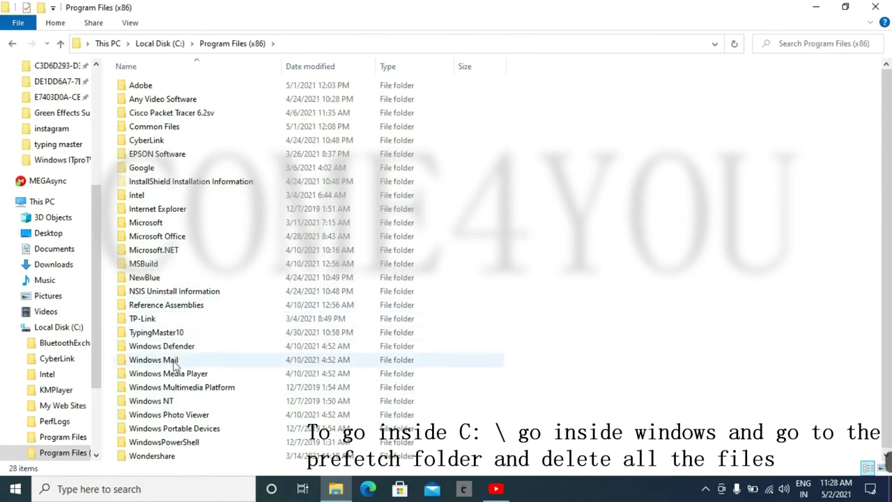
click(11, 43)
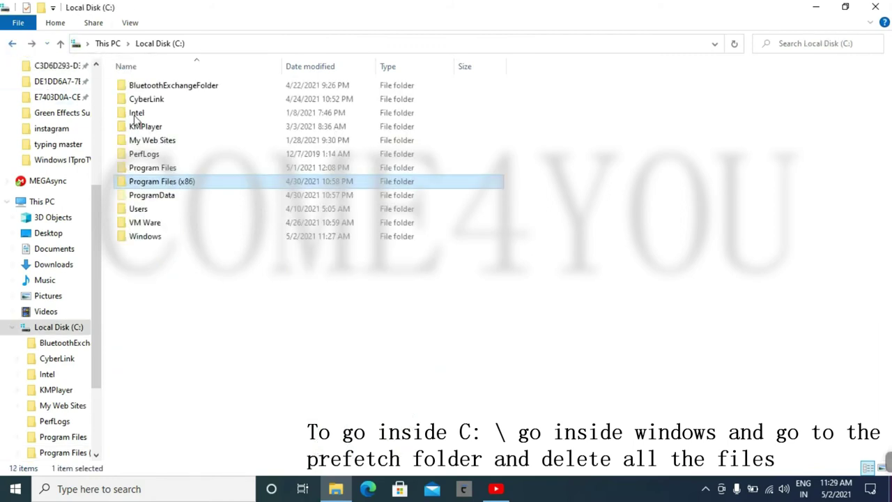
double_click(170, 238)
Open the Prefetch folder inside the Windows folder, granting permanent access to it
scroll(167, 279, down, 3)
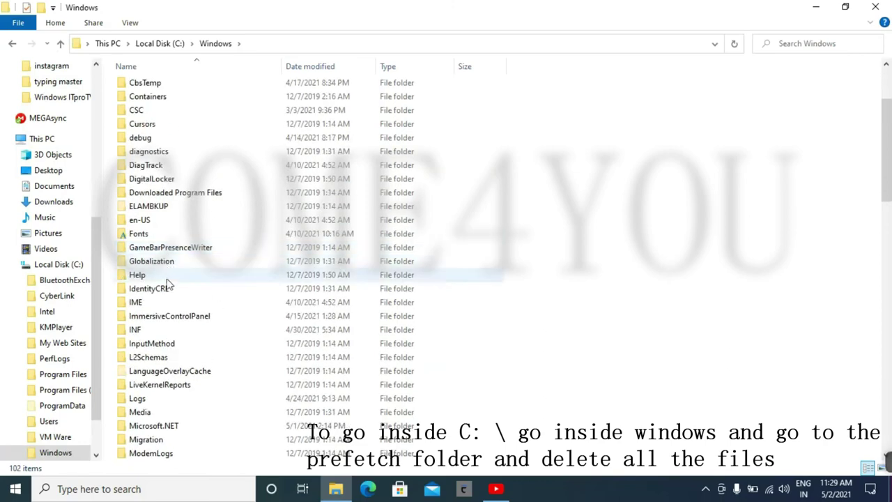
scroll(170, 307, down, 2)
scroll(167, 342, down, 2)
scroll(160, 362, down, 1)
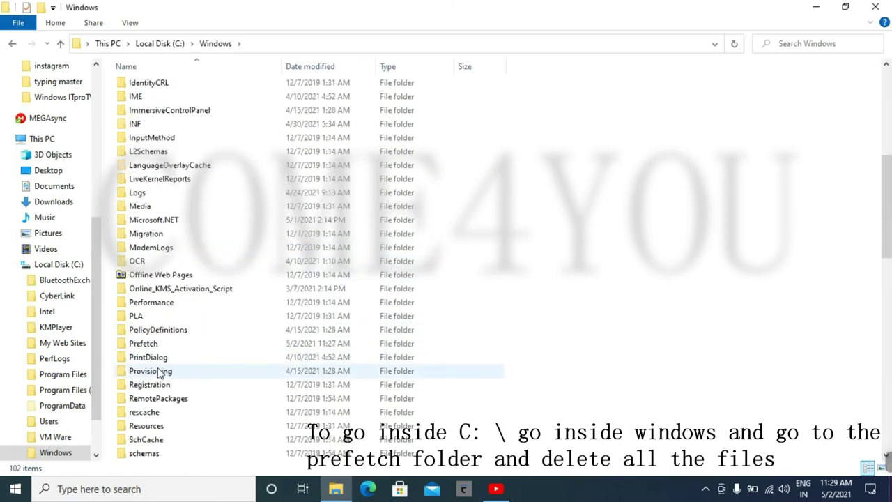
double_click(162, 347)
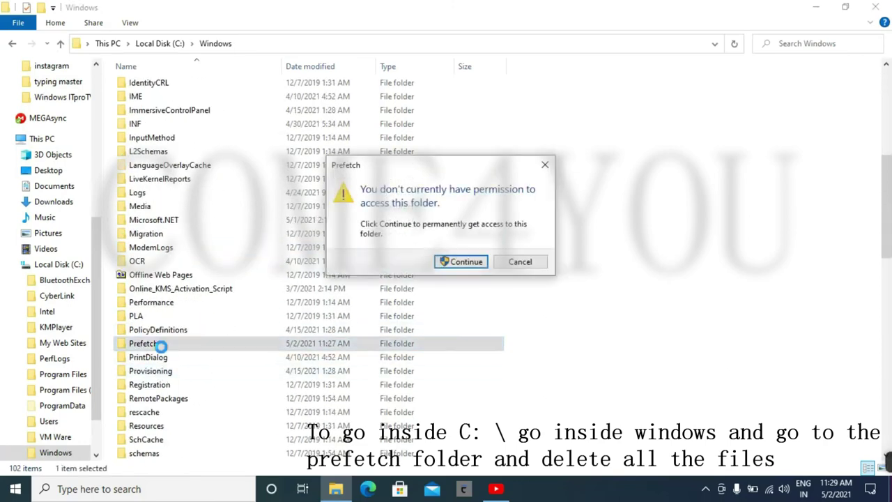
click(461, 261)
scroll(207, 163, down, 1)
scroll(207, 162, up, 1)
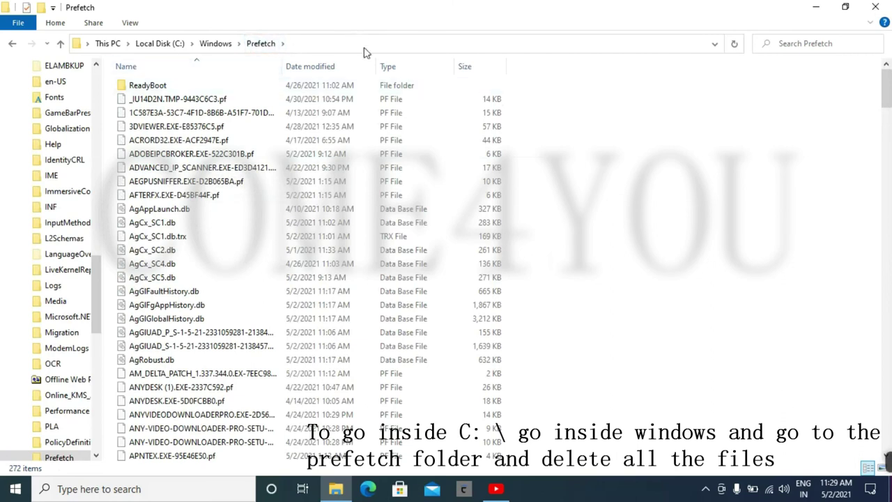
Permanently delete all items in the Prefetch folder, cancelling for the file in use after one retry
click(353, 128)
key(ctrl+a)
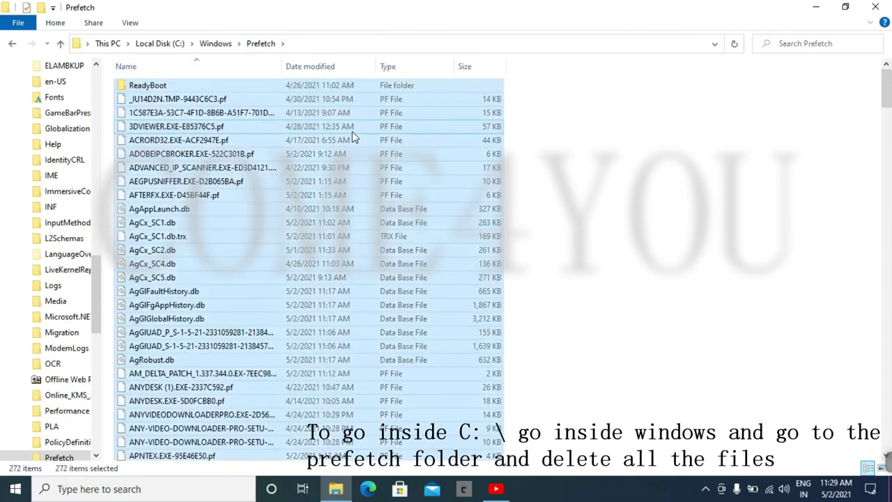
key(shift+Delete)
key(Return)
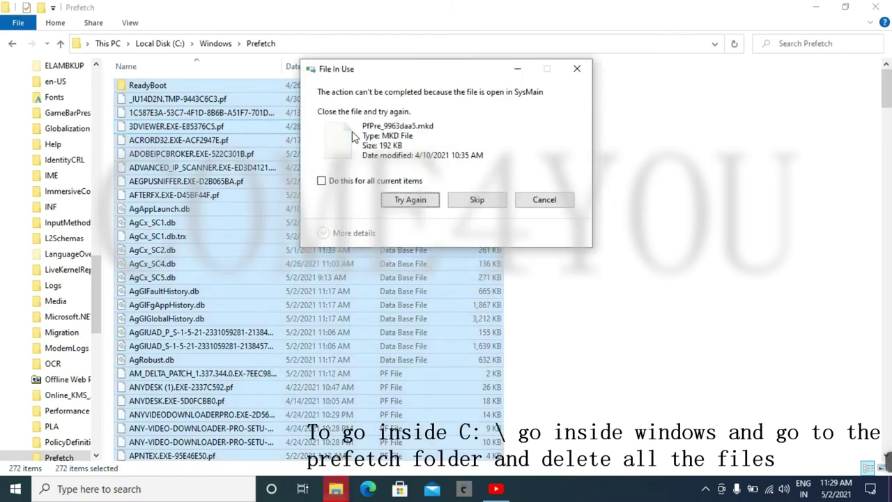
key(Return)
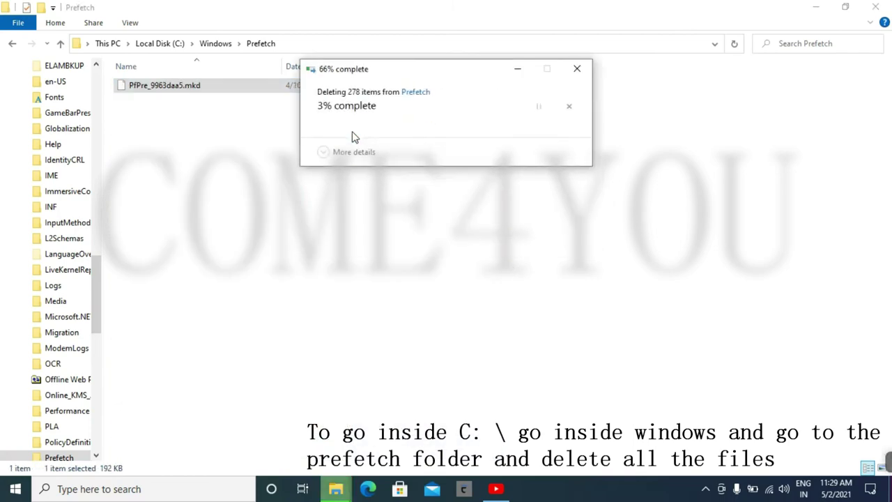
click(544, 199)
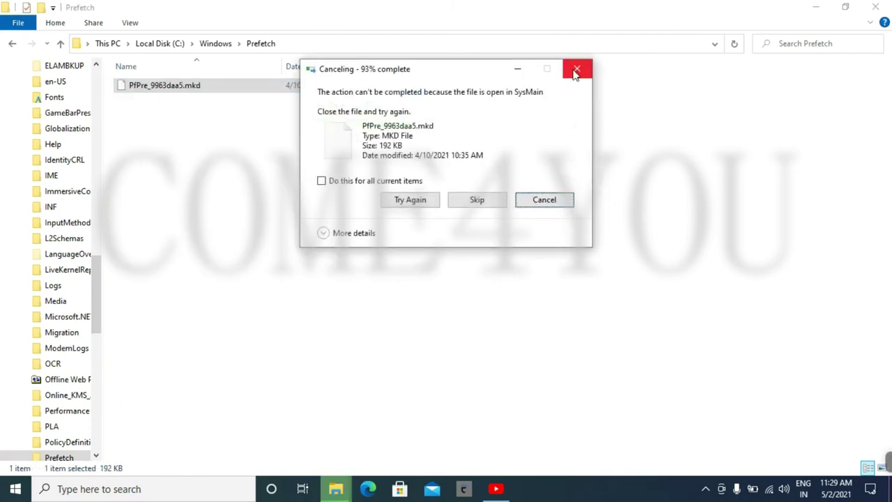
Close the Prefetch folder window and refresh the desktop
click(876, 6)
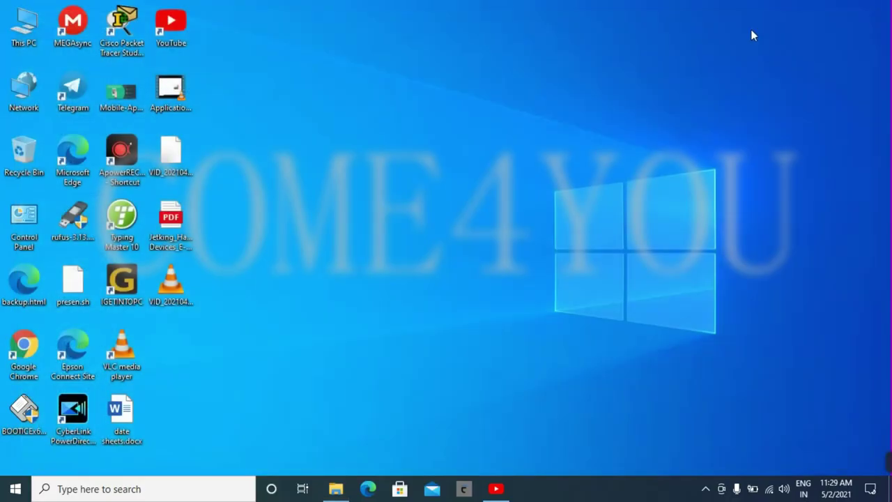
right_click(348, 71)
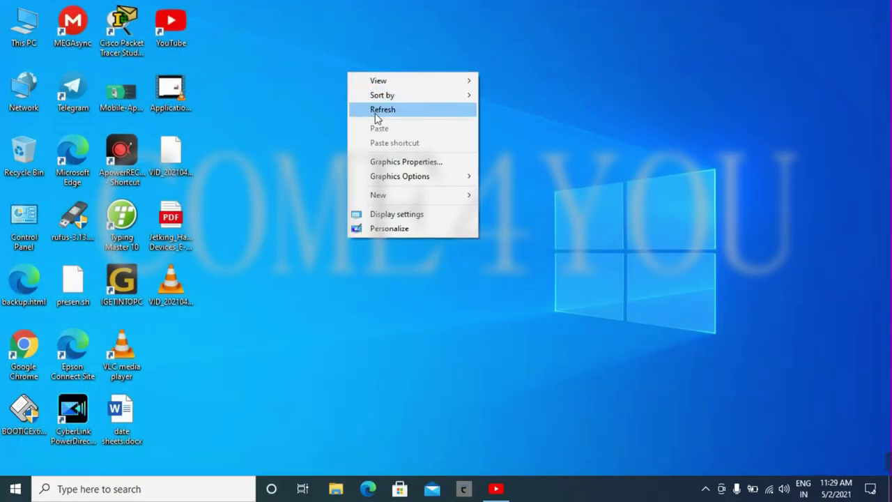
click(376, 112)
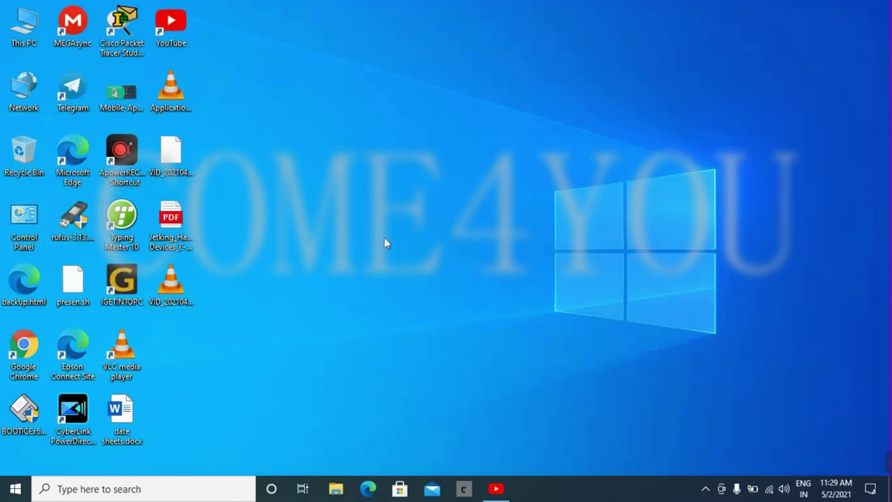
mouse_move(880, 460)
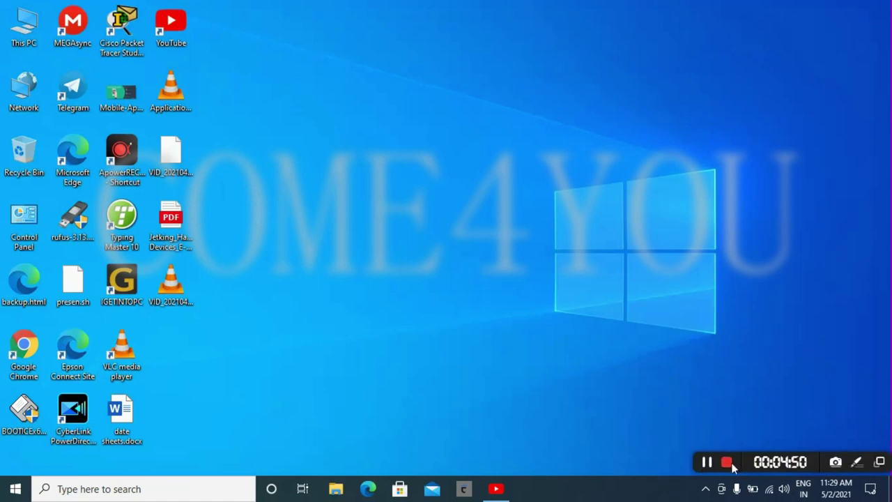
click(726, 463)
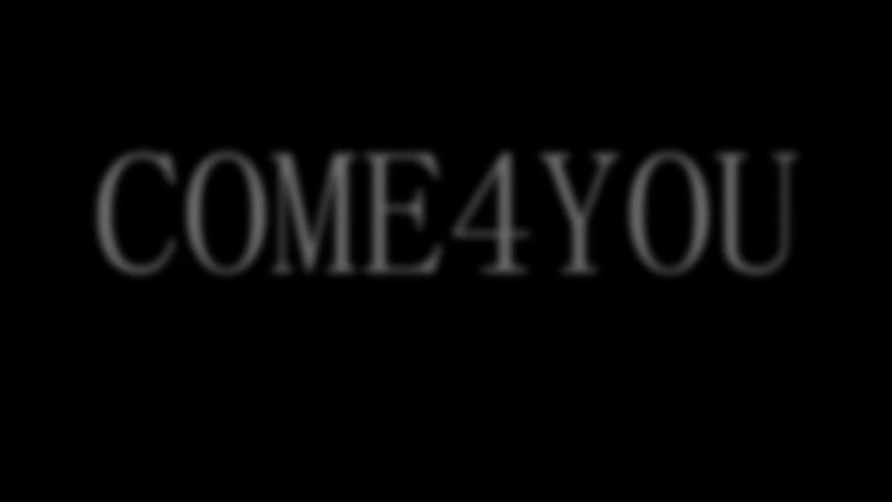